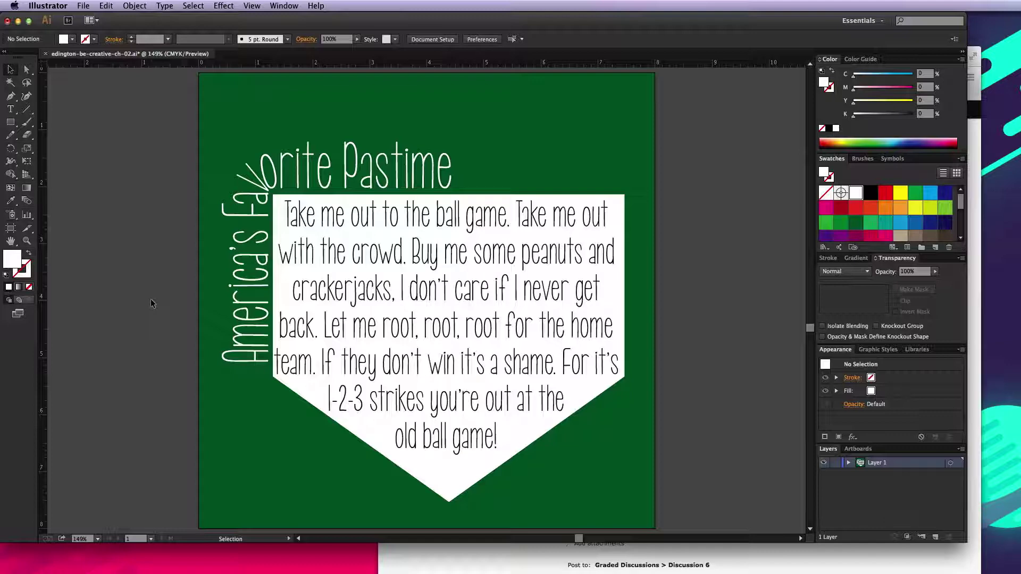
Step: Open File > Save for Web for the baseball poster artwork
{"action": "left_click", "coordinate": [83, 7]}
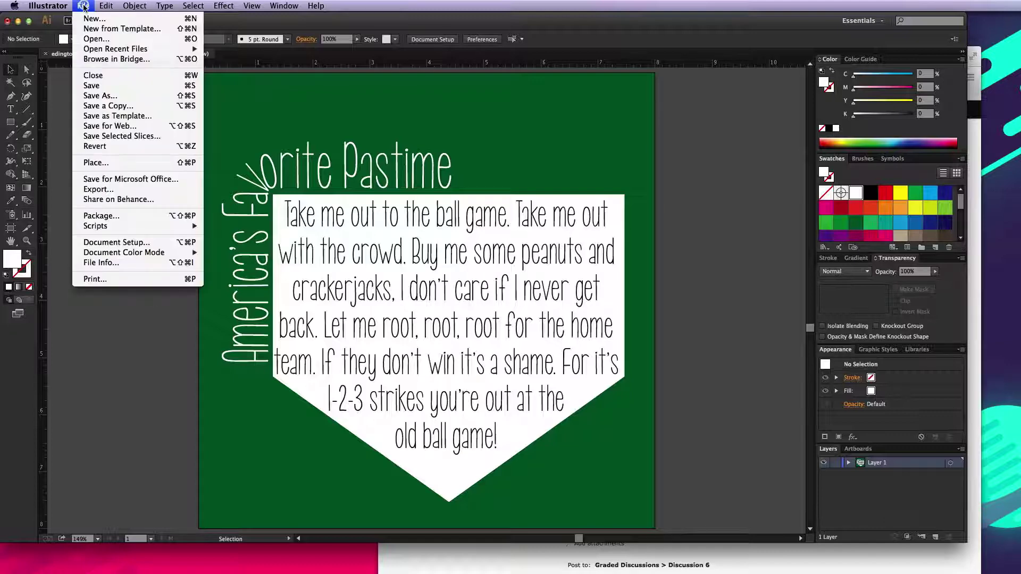
Step: Keep JPEG as the export format and set the image width to 500 px
{"action": "left_click", "coordinate": [114, 126]}
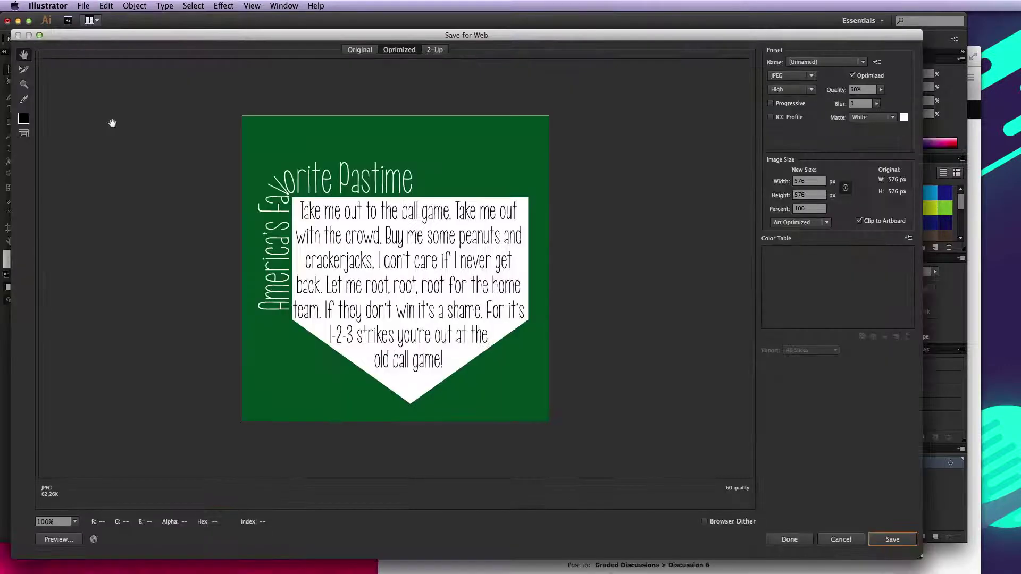
{"action": "left_click", "coordinate": [790, 76]}
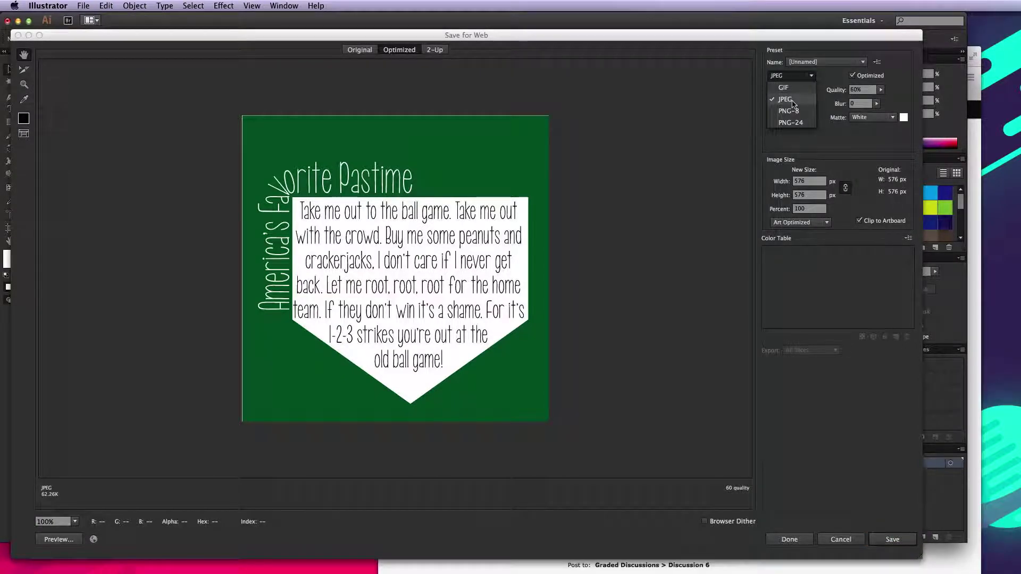
{"action": "left_click", "coordinate": [790, 101]}
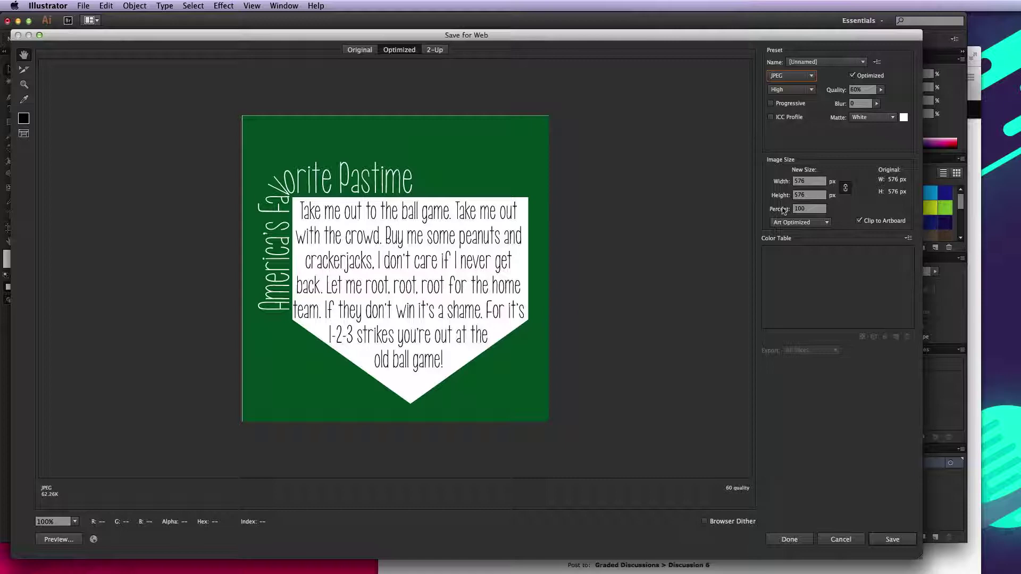
{"action": "left_click", "coordinate": [808, 181]}
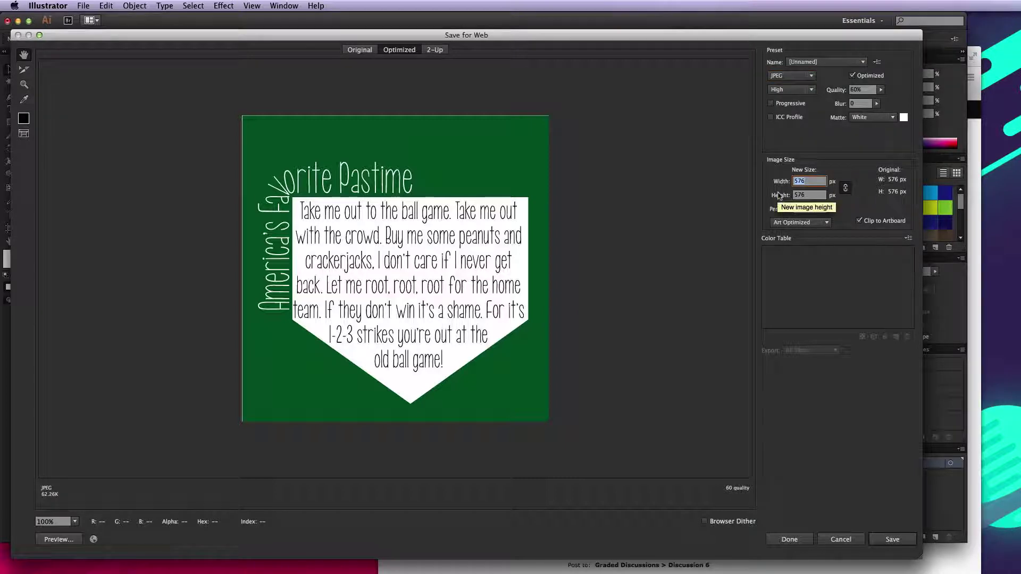
{"action": "type", "text": "500"}
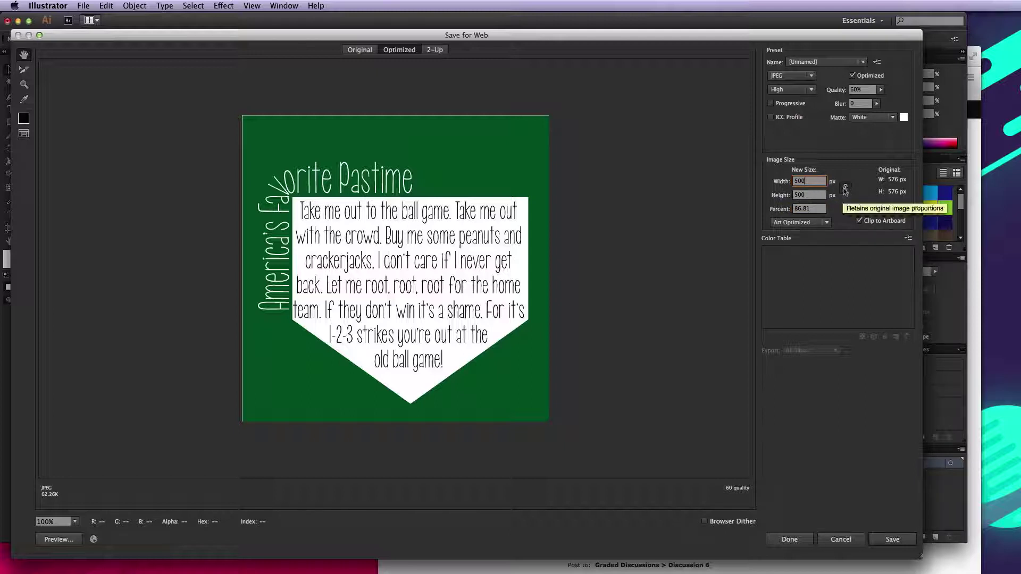
{"action": "left_click", "coordinate": [813, 196]}
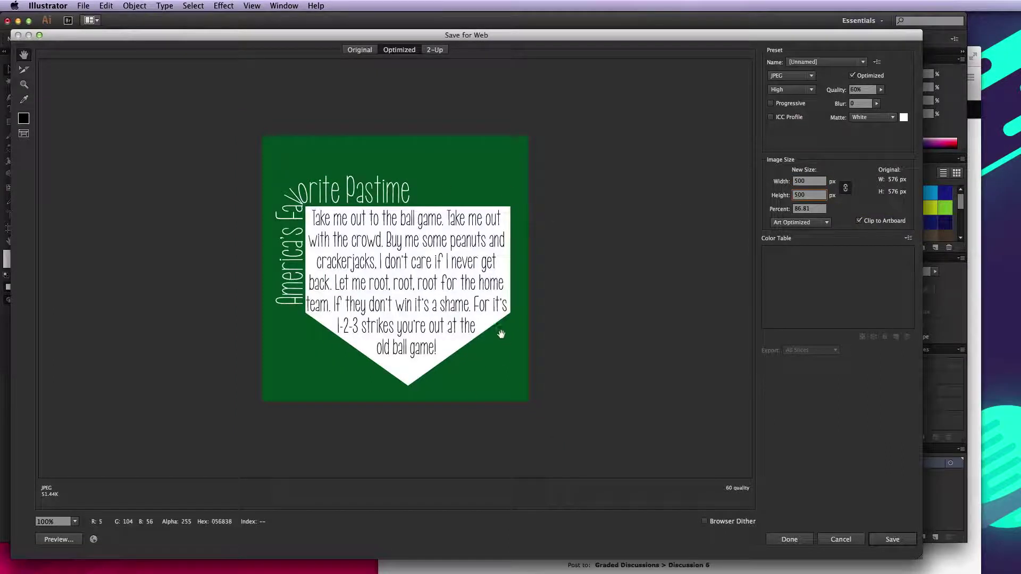
Step: Save the JPEG to the Desktop, replace the existing file, and bring up the discussion page
{"action": "left_click", "coordinate": [887, 540]}
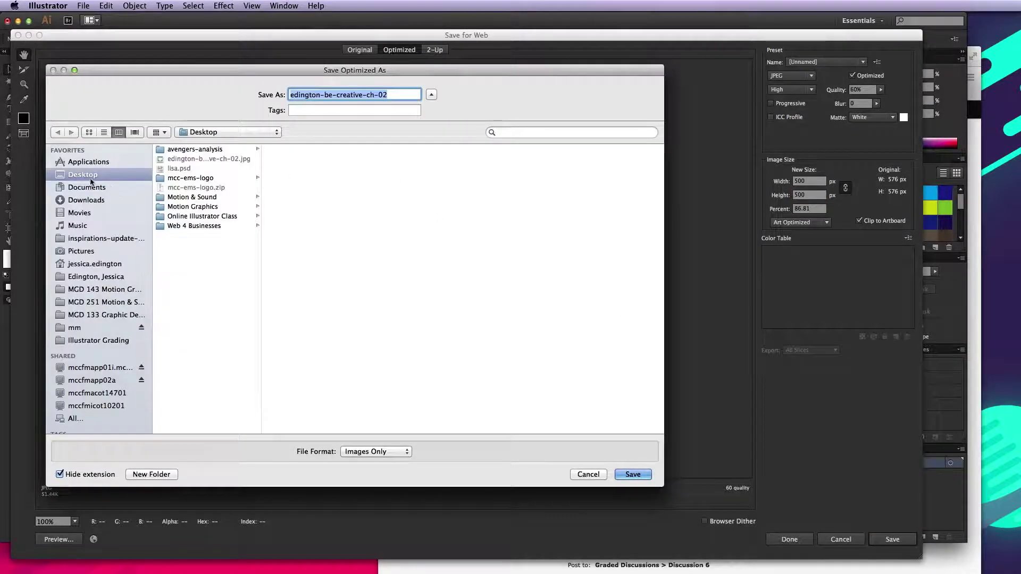
{"action": "left_click", "coordinate": [641, 478]}
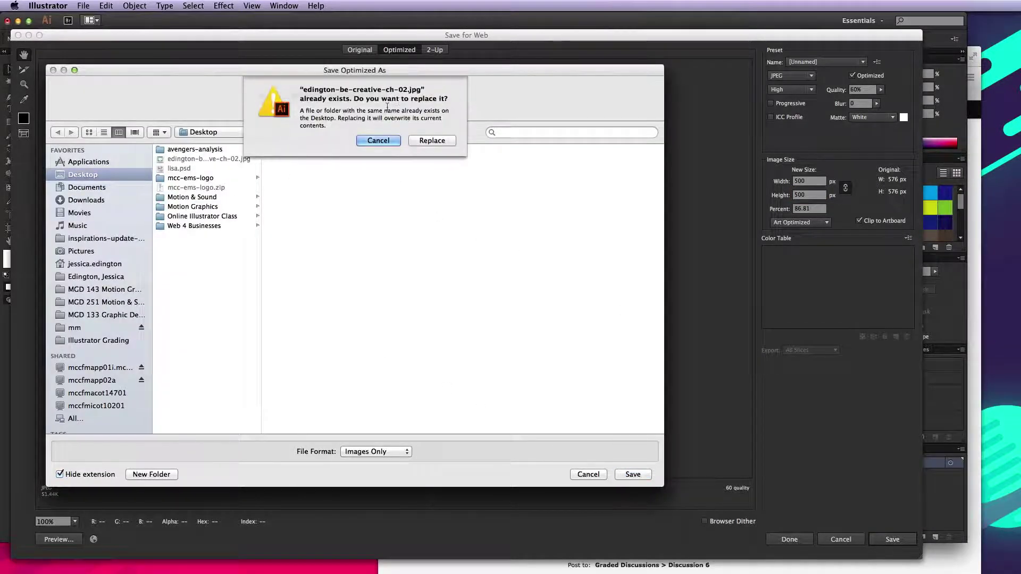
{"action": "left_click", "coordinate": [435, 140]}
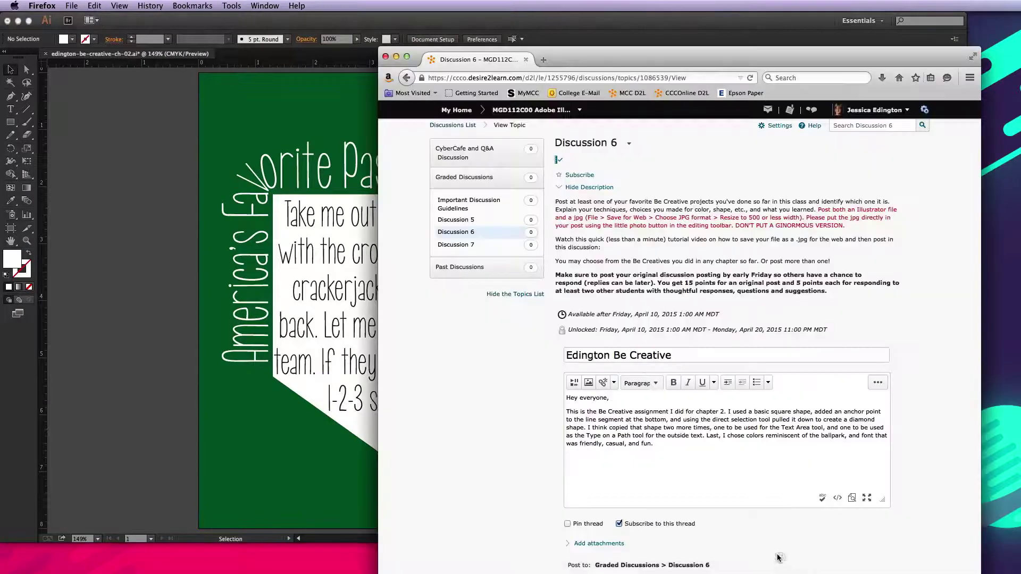
{"action": "left_click", "coordinate": [785, 558]}
Step: Upload the exported artwork JPEG from the Desktop and add it to the Discussion 6 post
{"action": "left_click", "coordinate": [588, 384]}
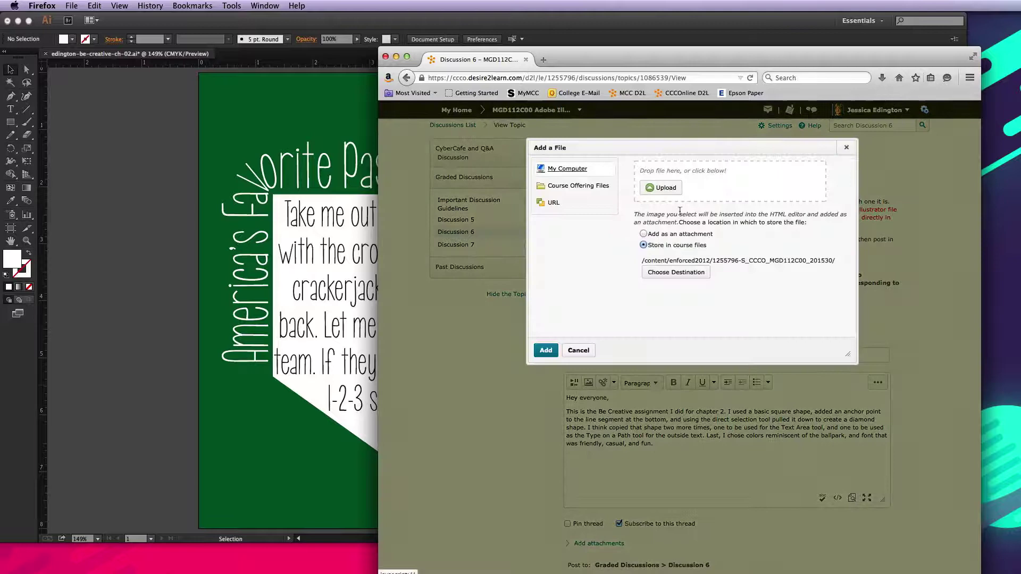
{"action": "left_click", "coordinate": [667, 189]}
{"action": "left_click", "coordinate": [578, 166]}
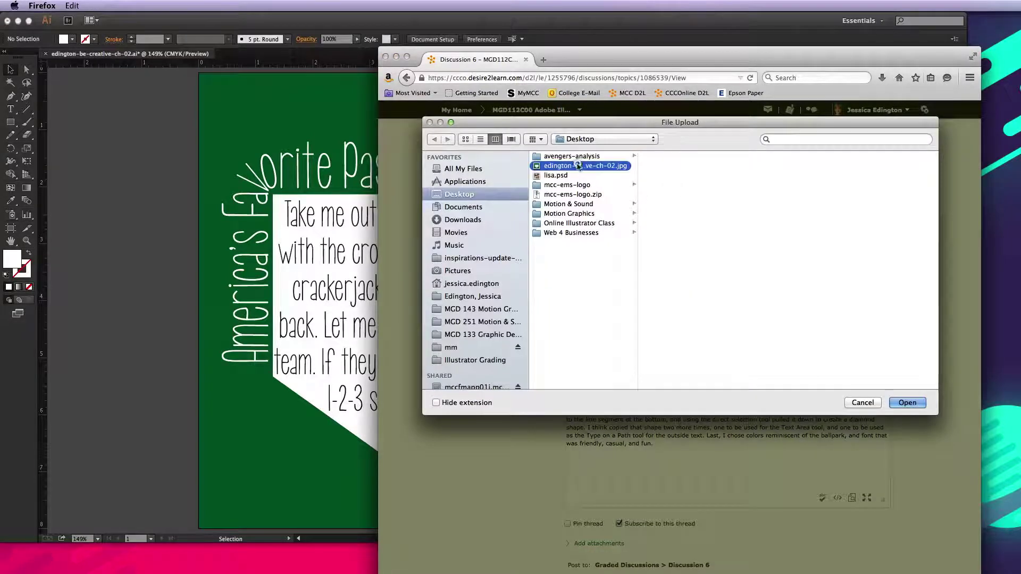
{"action": "left_click", "coordinate": [907, 402]}
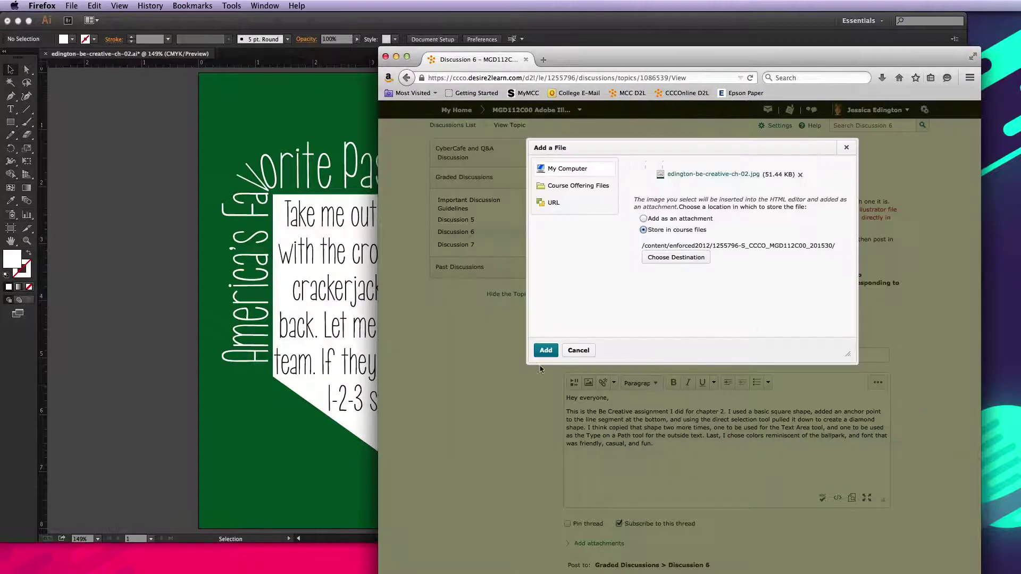
{"action": "left_click", "coordinate": [546, 351]}
Step: Give the image the alternative text 'be creative' and finish inserting it
{"action": "left_click", "coordinate": [662, 221]}
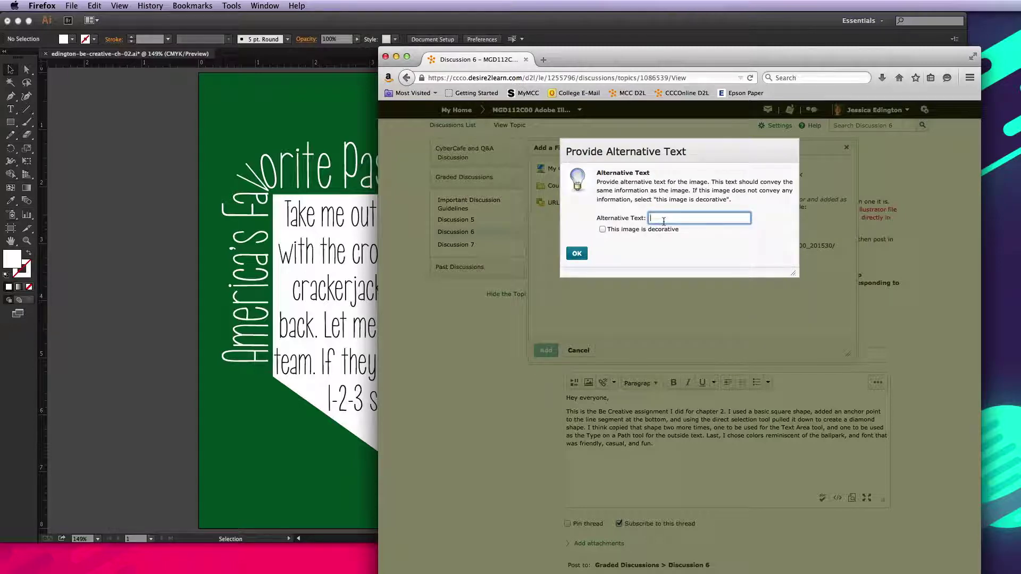
{"action": "type", "text": "be creative"}
{"action": "left_click", "coordinate": [577, 253]}
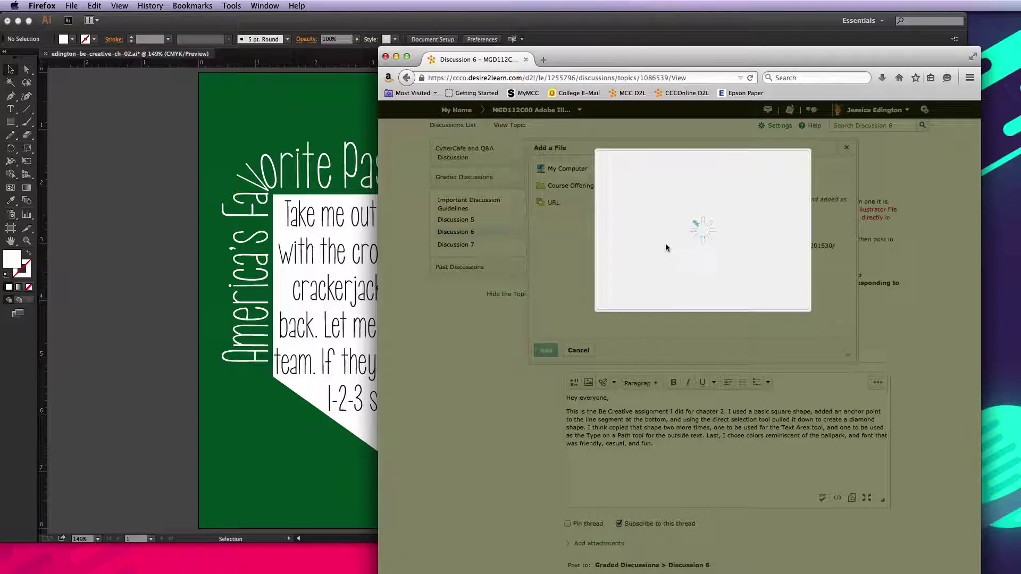
{"action": "left_click", "coordinate": [626, 365]}
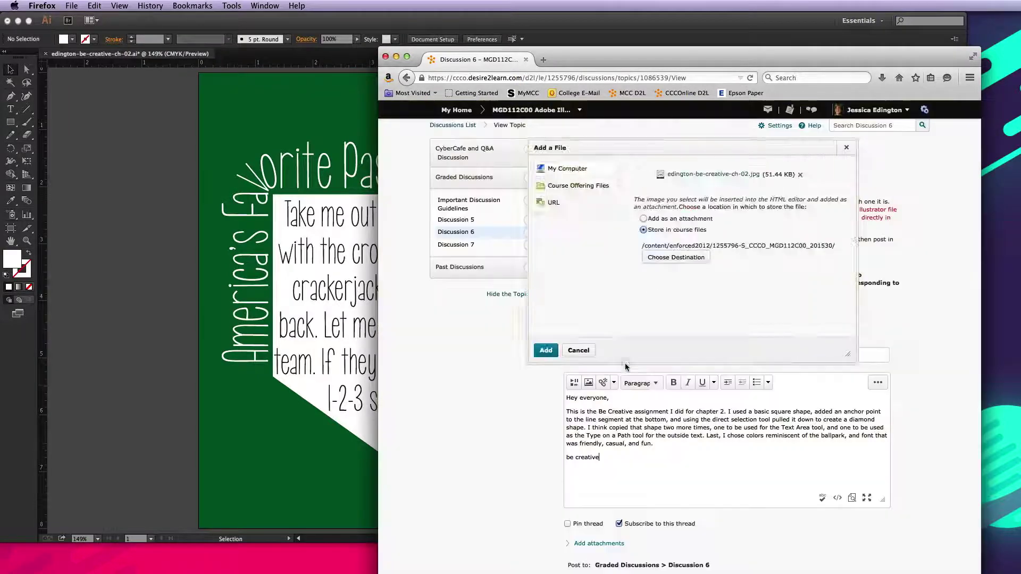
{"action": "scroll", "coordinate": [836, 430], "scroll_direction": "down", "scroll_amount": 2}
{"action": "scroll", "coordinate": [836, 431], "scroll_direction": "down", "scroll_amount": 3}
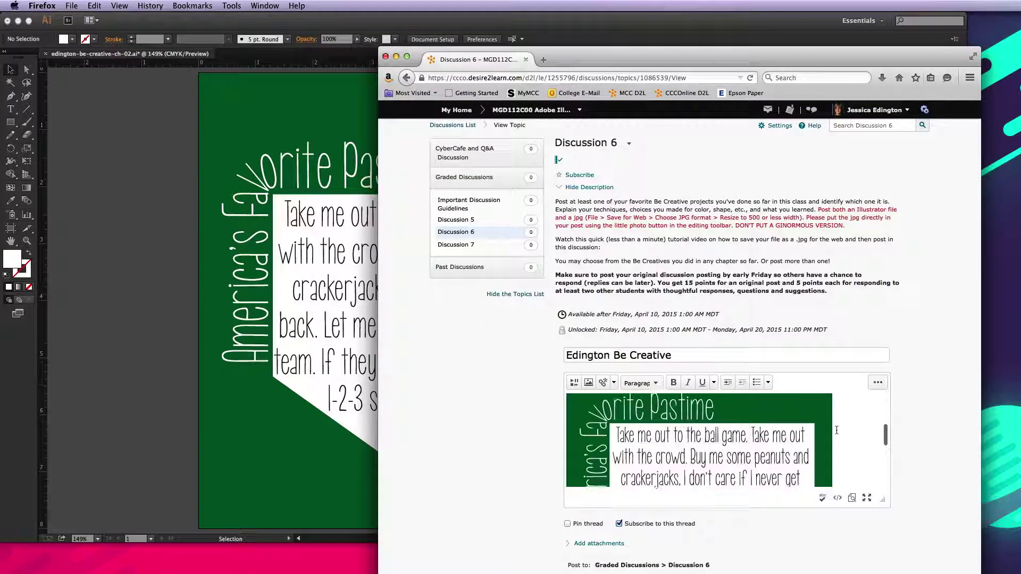
{"action": "scroll", "coordinate": [836, 430], "scroll_direction": "down", "scroll_amount": 3}
{"action": "scroll", "coordinate": [836, 431], "scroll_direction": "down", "scroll_amount": 3}
{"action": "scroll", "coordinate": [936, 428], "scroll_direction": "down", "scroll_amount": 3}
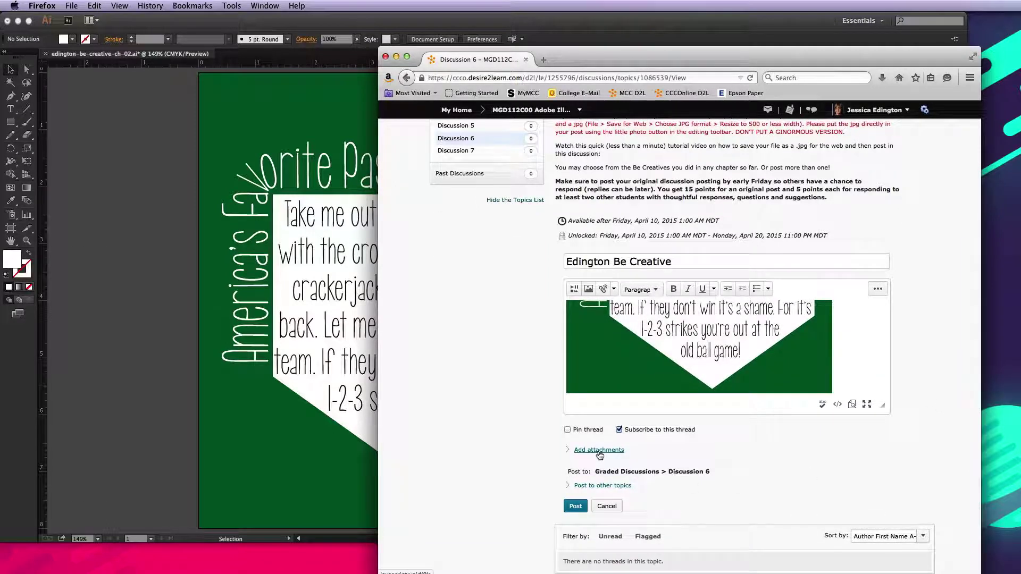
{"action": "scroll", "coordinate": [691, 455], "scroll_direction": "up", "scroll_amount": 1}
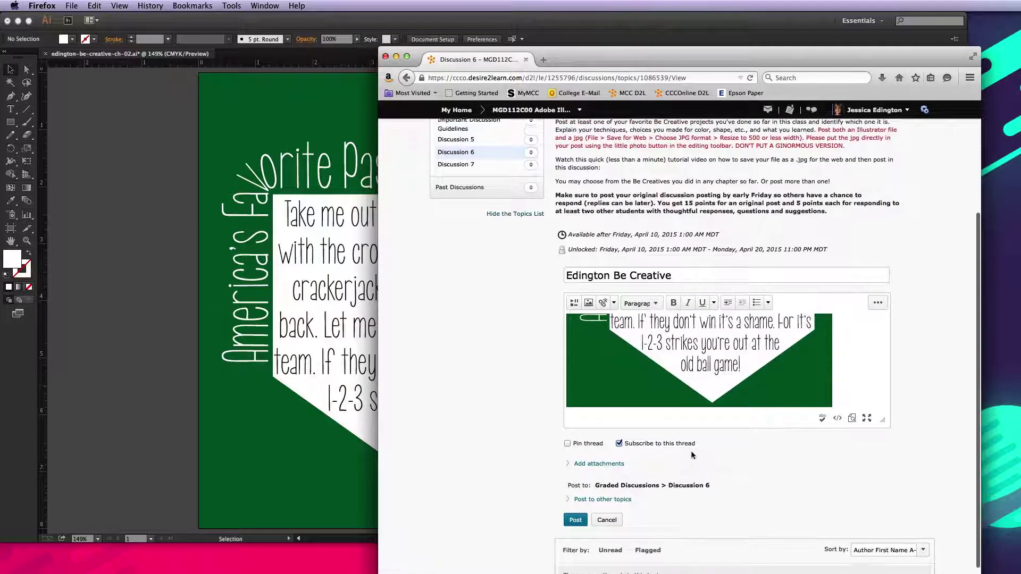
{"action": "scroll", "coordinate": [701, 438], "scroll_direction": "up", "scroll_amount": 1}
{"action": "scroll", "coordinate": [742, 399], "scroll_direction": "up", "scroll_amount": 3}
{"action": "scroll", "coordinate": [742, 399], "scroll_direction": "up", "scroll_amount": 3}
{"action": "scroll", "coordinate": [742, 399], "scroll_direction": "up", "scroll_amount": 3}
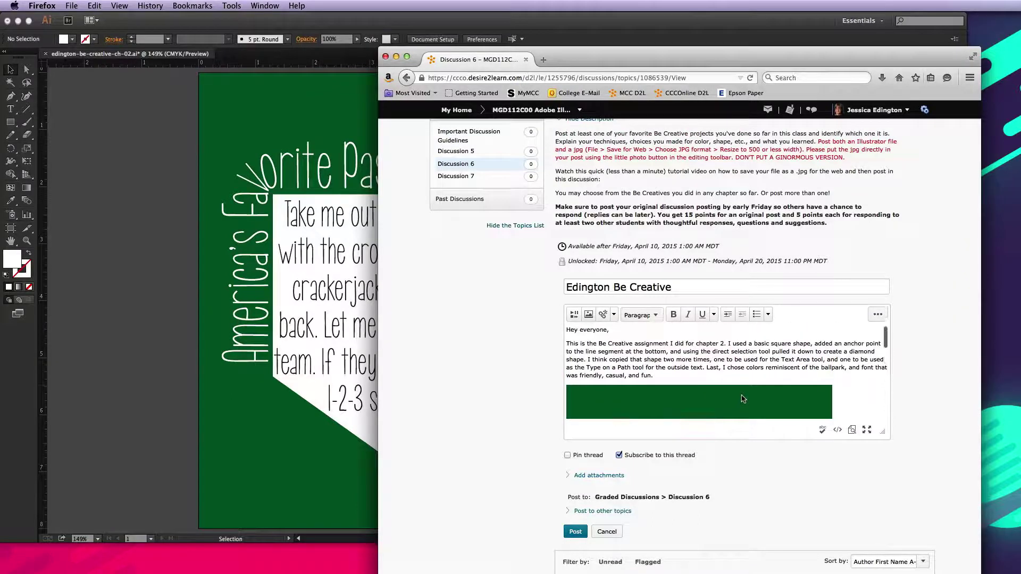